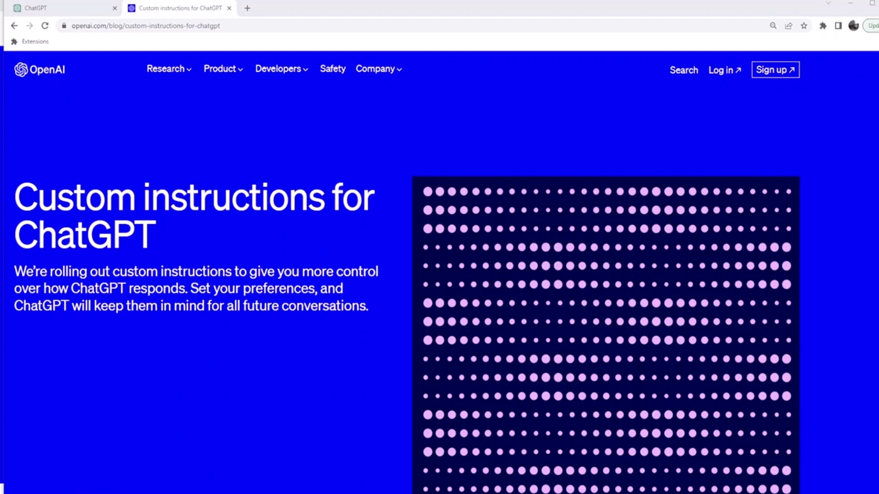
# Scroll the custom instructions blog post to the Lesson plan example
pyautogui.scroll(-20, 520, 416)
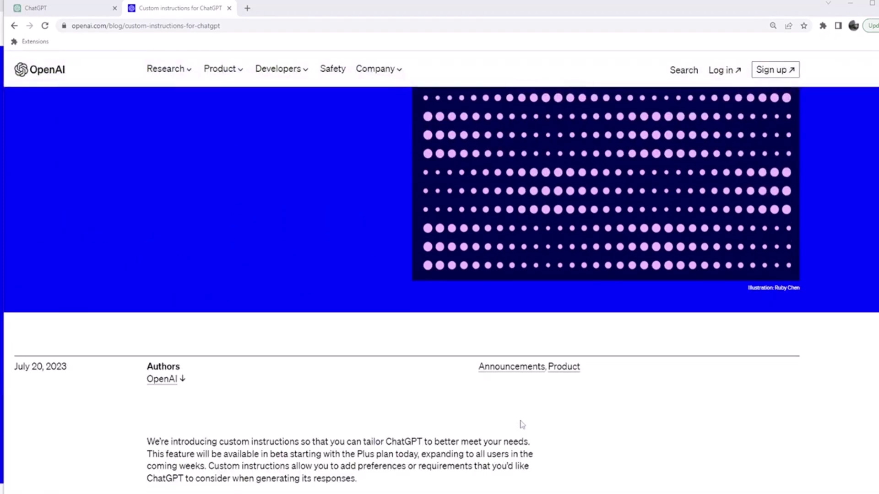
pyautogui.scroll(-5, 501, 399)
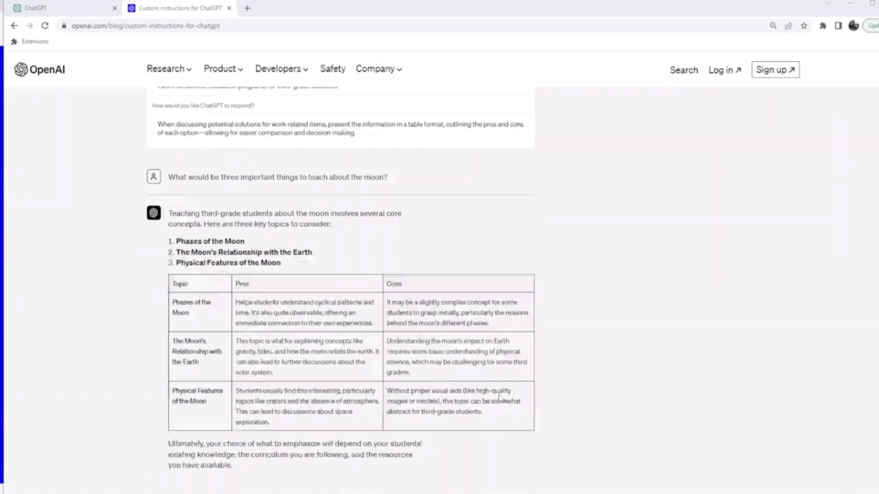
pyautogui.scroll(3, 489, 394)
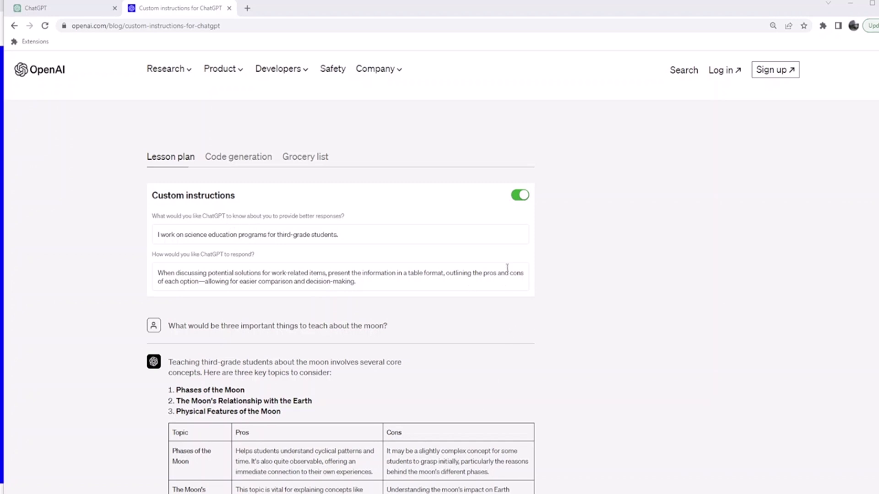
# Toggle the Lesson plan custom instructions off to see the plain moon answer, then back on
pyautogui.click(520, 199)
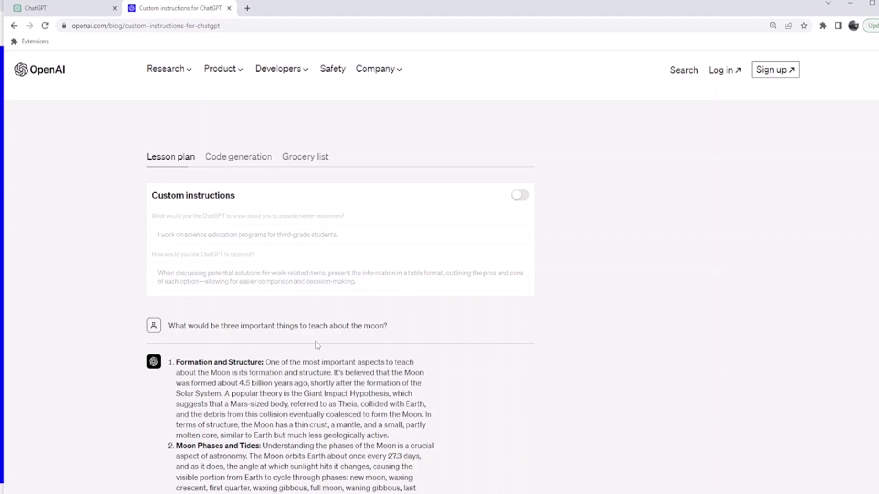
pyautogui.scroll(-5, 347, 336)
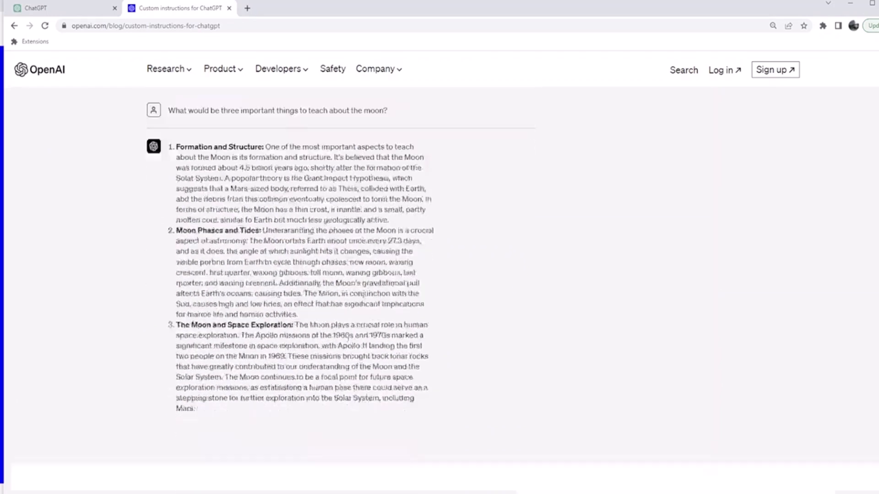
pyautogui.scroll(-2, 348, 339)
pyautogui.scroll(8, 349, 343)
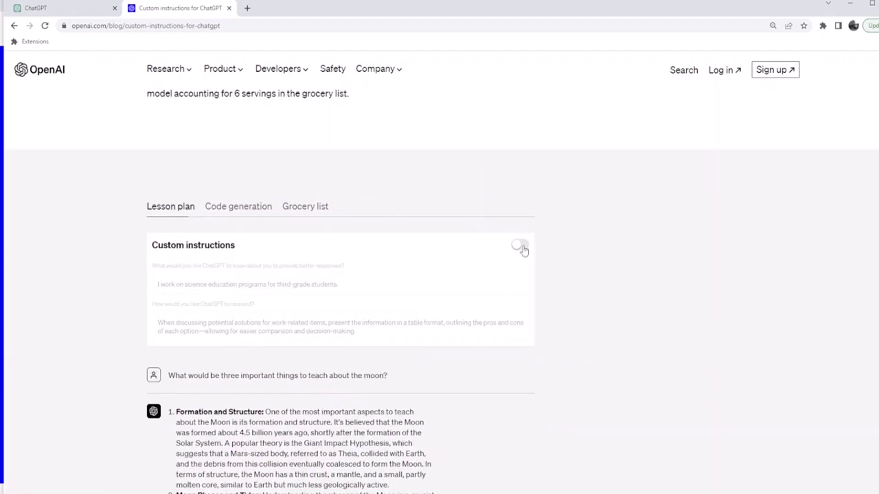
pyautogui.click(522, 247)
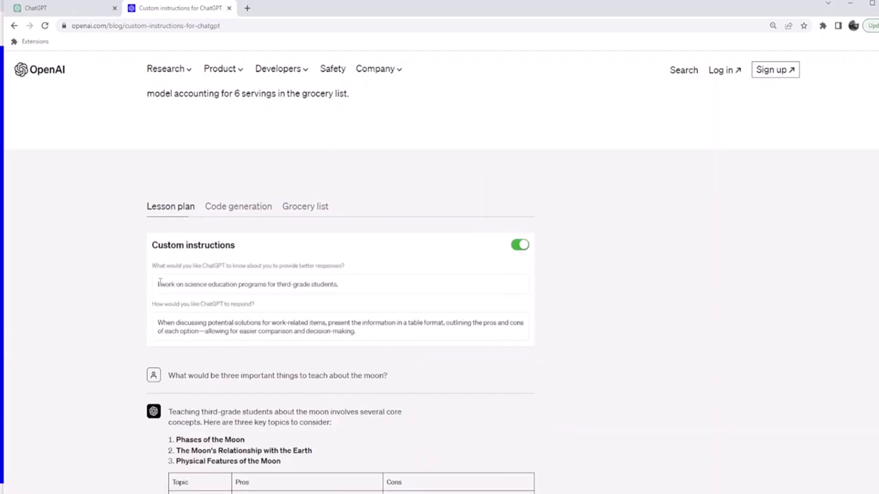
# Highlight the about-you and response-format instruction texts of the Lesson plan example
pyautogui.moveTo(160, 281); pyautogui.dragTo(339, 292)
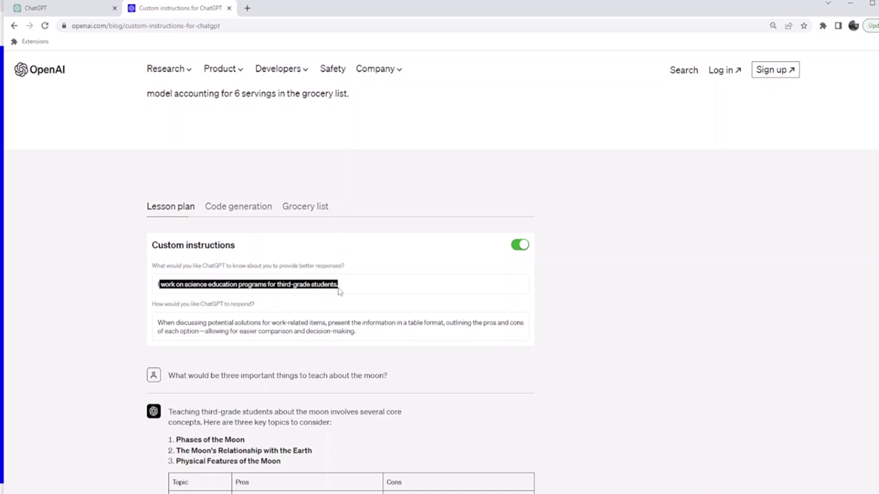
pyautogui.moveTo(208, 323); pyautogui.dragTo(351, 333)
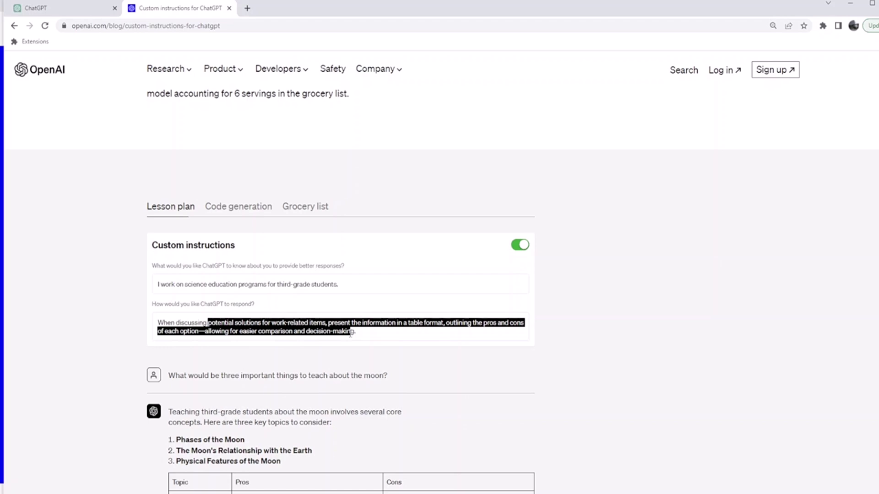
pyautogui.scroll(-5, 374, 387)
pyautogui.scroll(8, 374, 389)
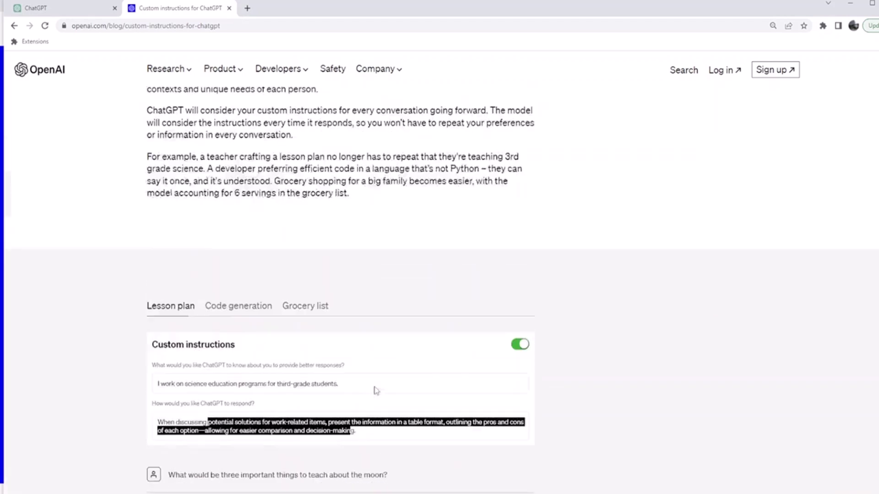
pyautogui.scroll(3, 302, 314)
pyautogui.scroll(-5, 293, 302)
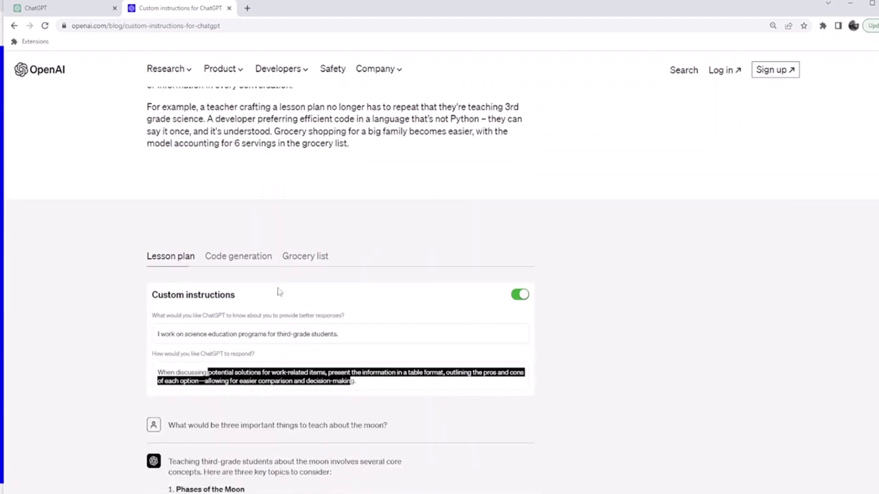
# Scroll through the Code generation example's golang code, then show the Grocery list example
pyautogui.click(265, 257)
pyautogui.scroll(-2, 267, 275)
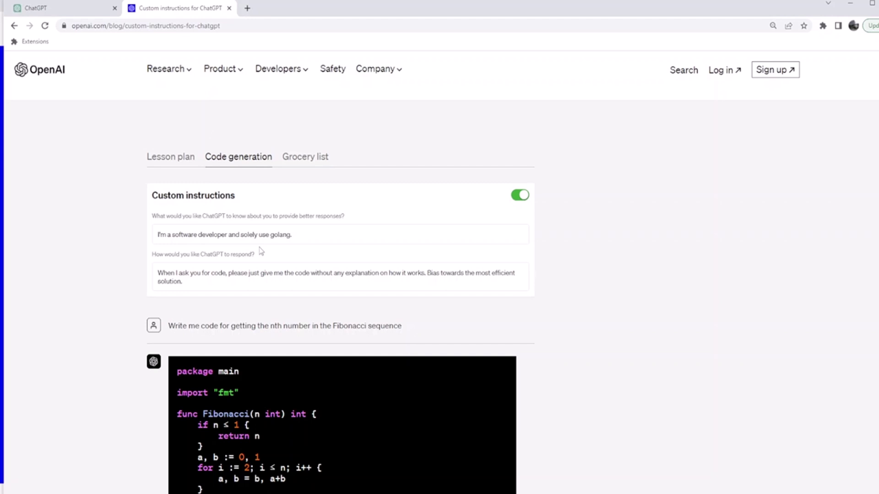
pyautogui.scroll(-4, 261, 251)
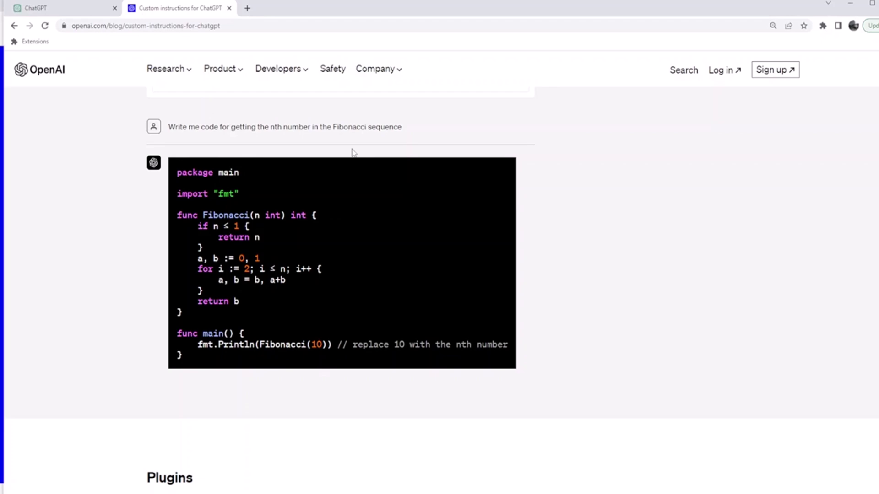
pyautogui.scroll(-3, 398, 178)
pyautogui.scroll(6, 399, 183)
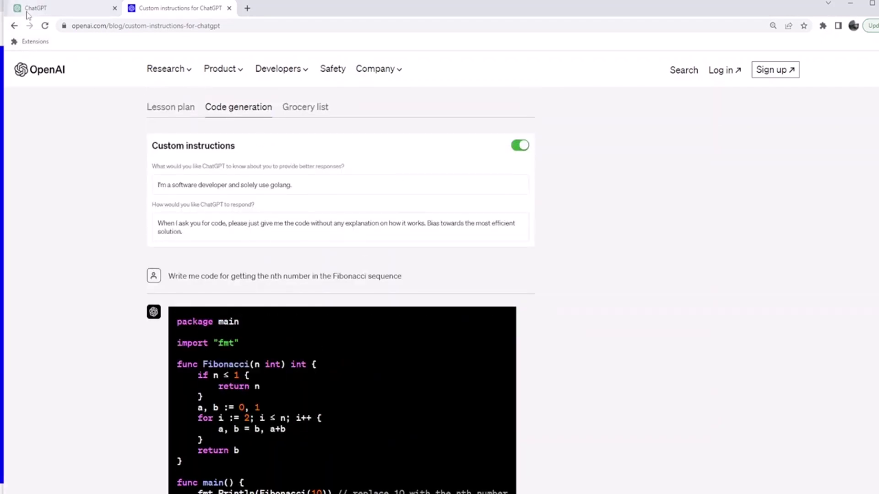
pyautogui.scroll(3, 201, 197)
pyautogui.click(296, 258)
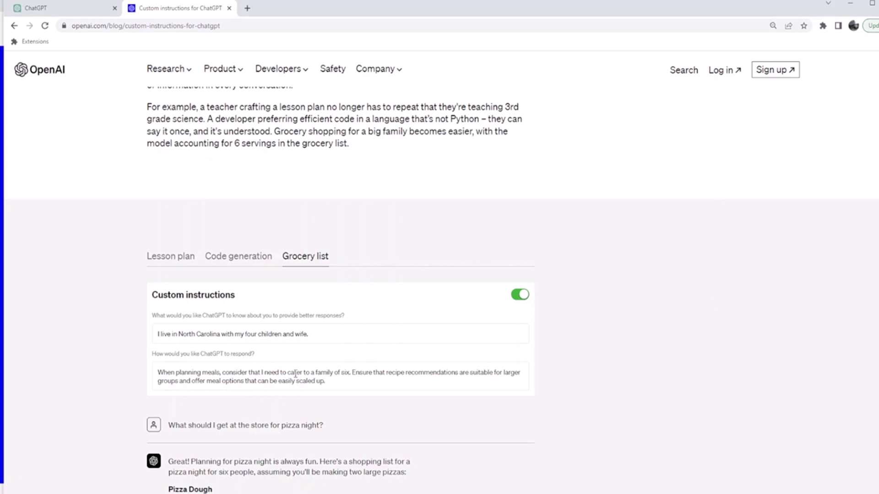
pyautogui.scroll(-2, 295, 373)
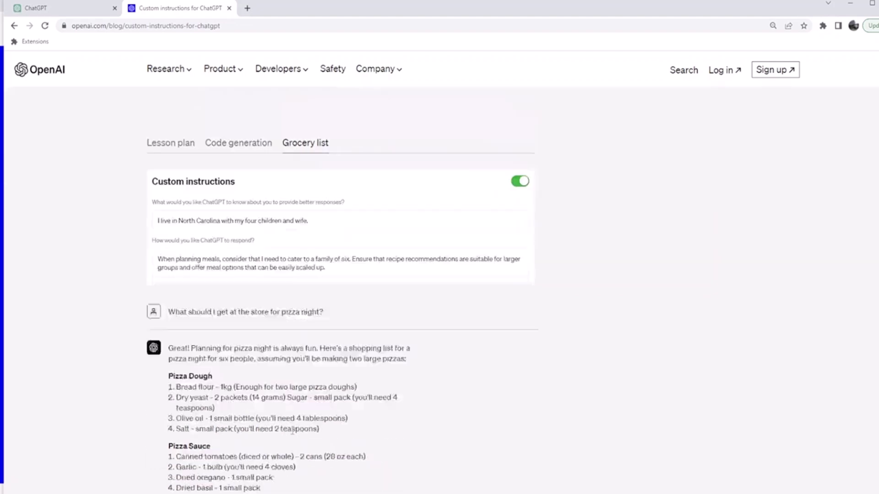
pyautogui.click(521, 195)
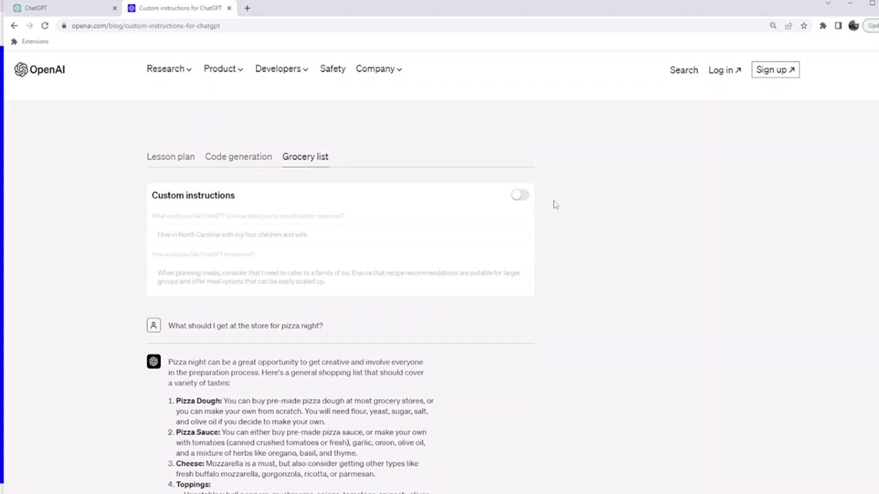
pyautogui.click(520, 196)
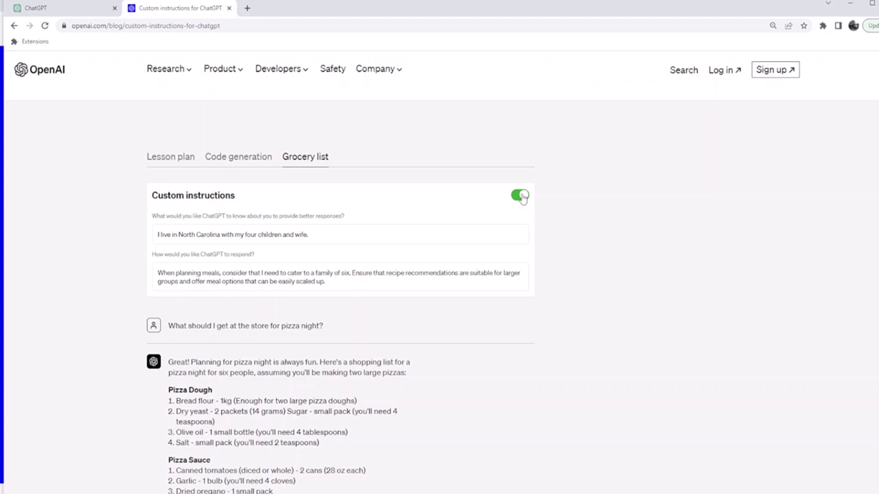
# In ChatGPT, confirm Custom instructions is checked under Settings > Beta features, then close Settings
pyautogui.click(61, 8)
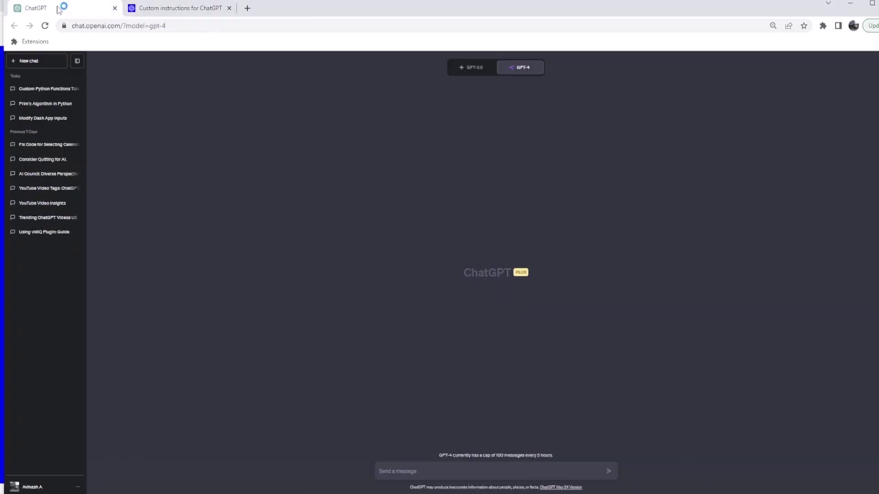
pyautogui.click(78, 487)
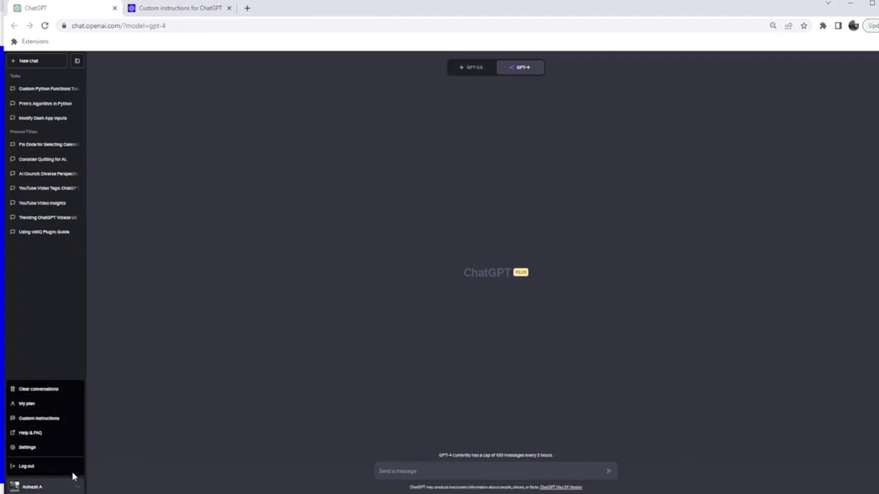
pyautogui.click(52, 452)
pyautogui.click(365, 250)
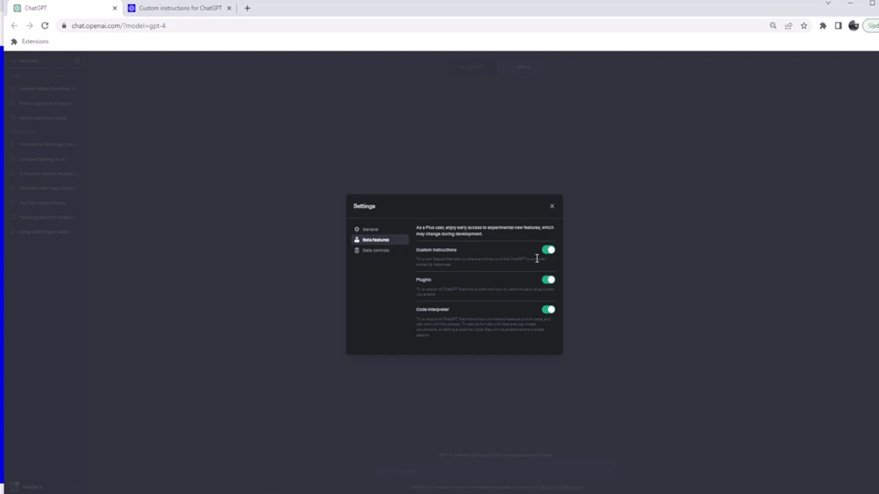
pyautogui.click(552, 206)
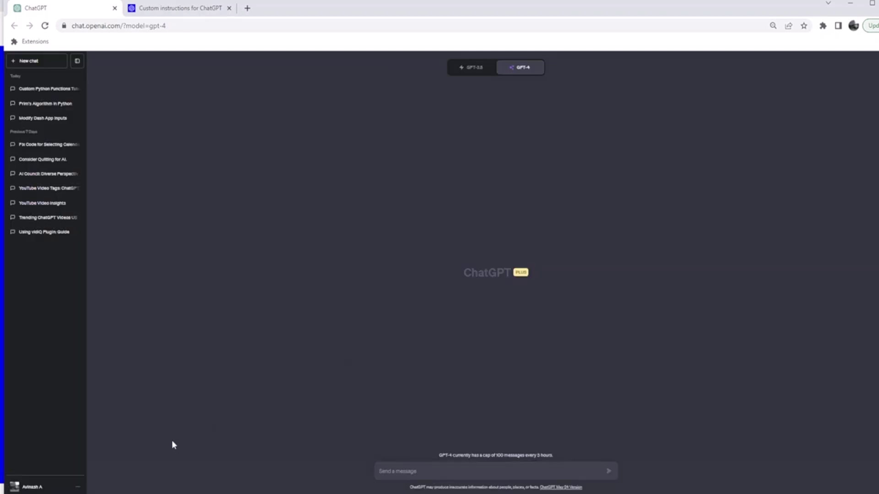
pyautogui.click(78, 487)
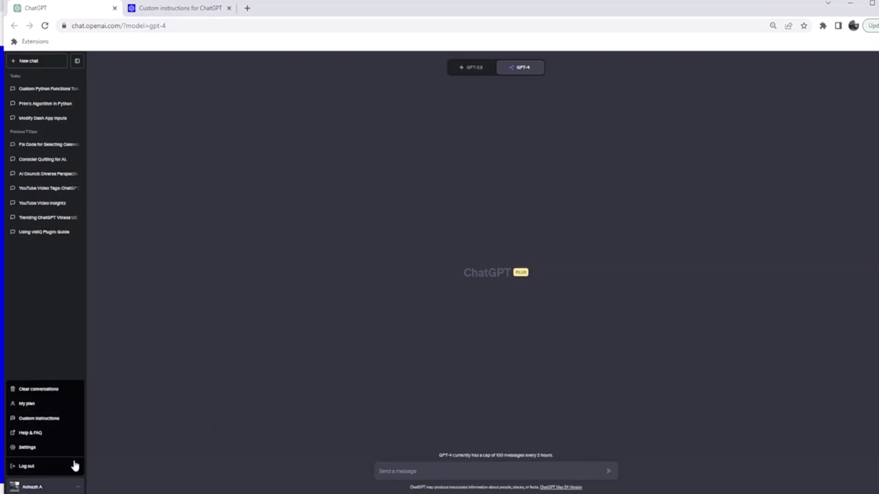
pyautogui.click(56, 419)
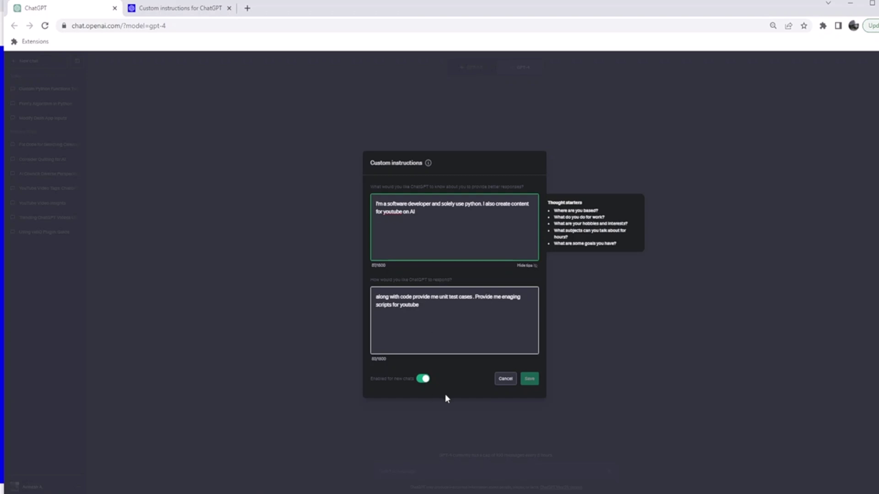
pyautogui.click(507, 380)
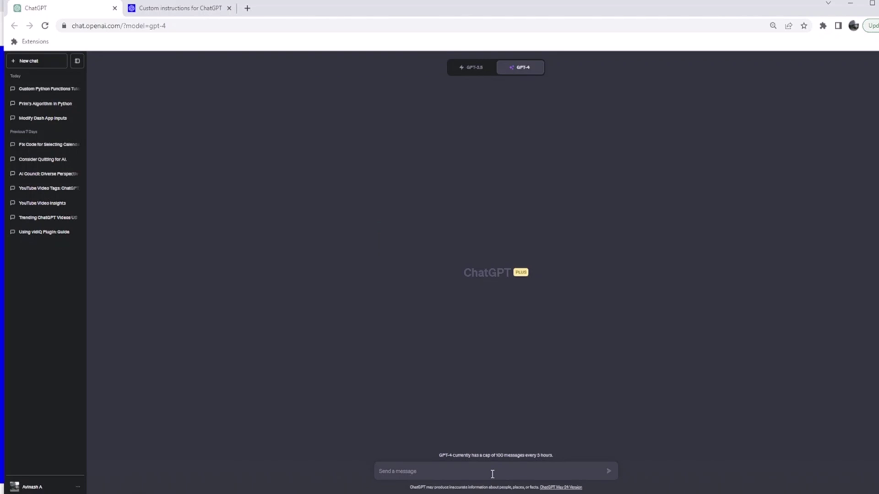
# Send GPT-4 the prompt 'write a code for me to sum 3 input numbers'
pyautogui.write('write ')
pyautogui.write('a code for m')
pyautogui.write('e')
pyautogui.write(' to')
pyautogui.write(' sum 3 num')
pyautogui.press('BackSpace')
pyautogui.press('BackSpace')
pyautogui.press('BackSpace')
pyautogui.press('BackSpace')
pyautogui.press('BackSpace')
pyautogui.press('BackSpace')
pyautogui.press('BackSpace')
pyautogui.press('BackSpace')
pyautogui.press('BackSpace')
pyautogui.press('BackSpace')
pyautogui.press('BackSpace')
pyautogui.press('BackSpace')
pyautogui.press('BackSpace')
pyautogui.press('BackSpace')
pyautogui.press('BackSpace')
pyautogui.press('BackSpace')
pyautogui.press('BackSpace')
pyautogui.press('BackSpace')
pyautogui.press('BackSpace')
pyautogui.press('BackSpace')
pyautogui.write('write a code for me to sum numbers')
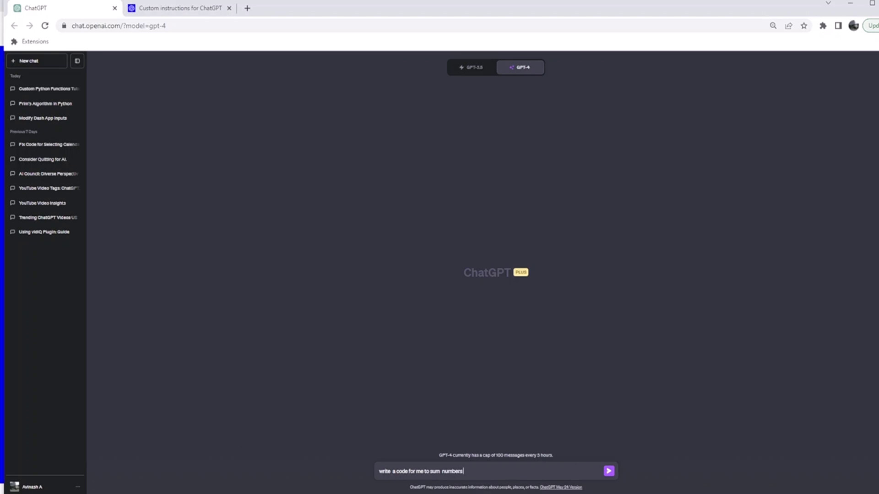
pyautogui.click(430, 471)
pyautogui.write('3 input')
pyautogui.click(609, 471)
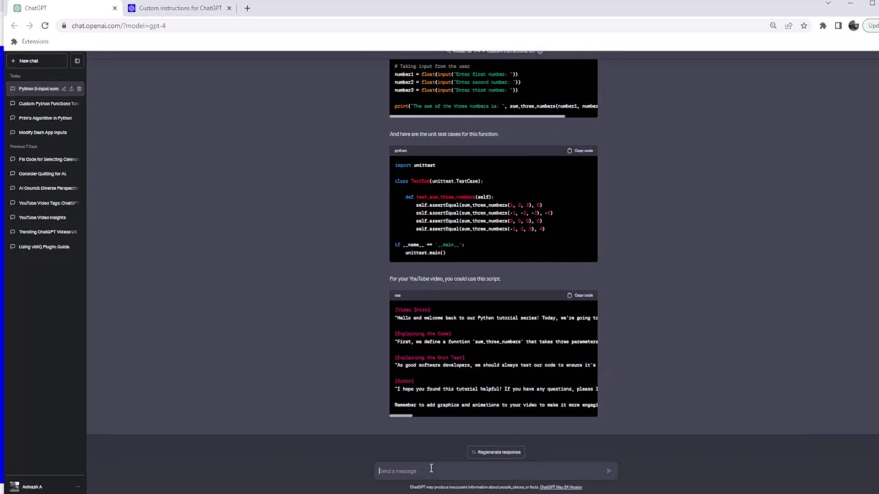
# Send the prompt 'write a program for n queens'
pyautogui.write('write a')
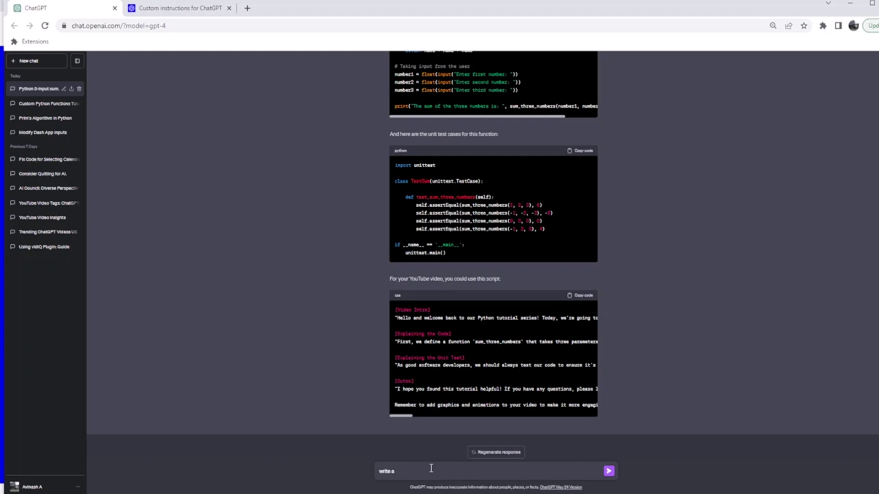
pyautogui.write(' program for n queens')
pyautogui.press('Return')
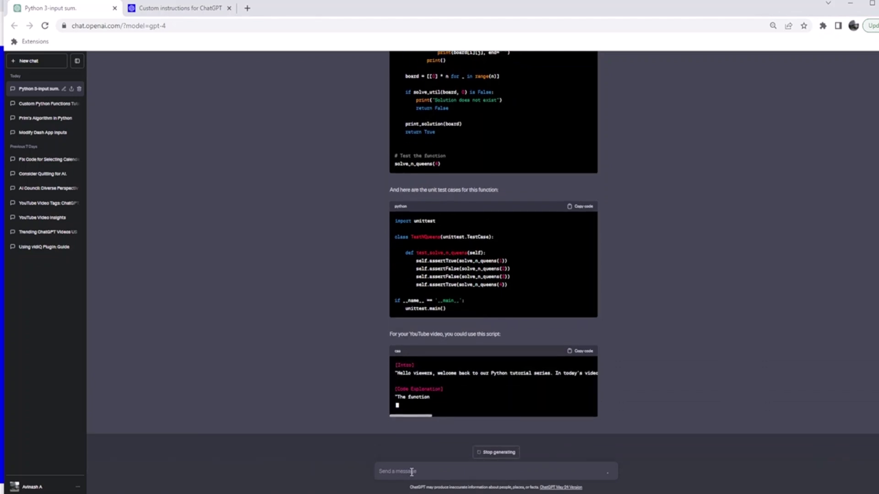
# Send the prompt 'create a youtube video for gen ai weekly news', correcting typos
pyautogui.write('wri')
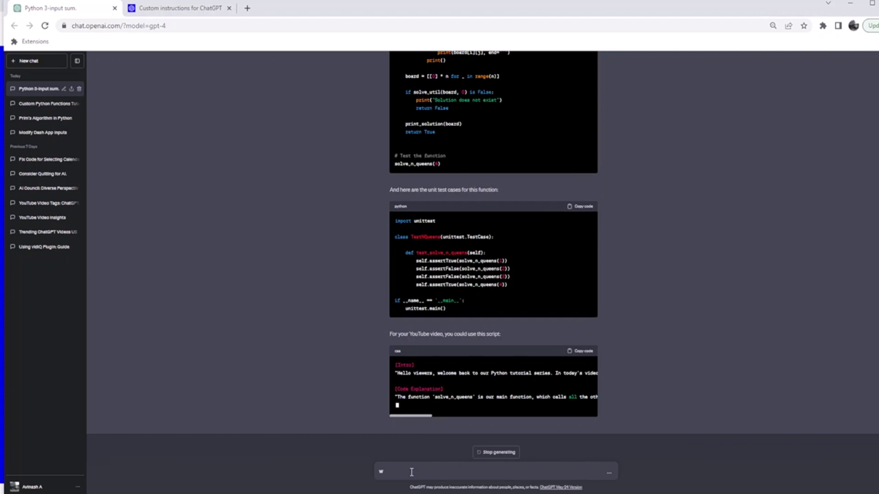
pyautogui.press('BackSpace')
pyautogui.write('create a')
pyautogui.write(' up')
pyautogui.press('BackSpace')
pyautogui.press('BackSpace')
pyautogui.write('y')
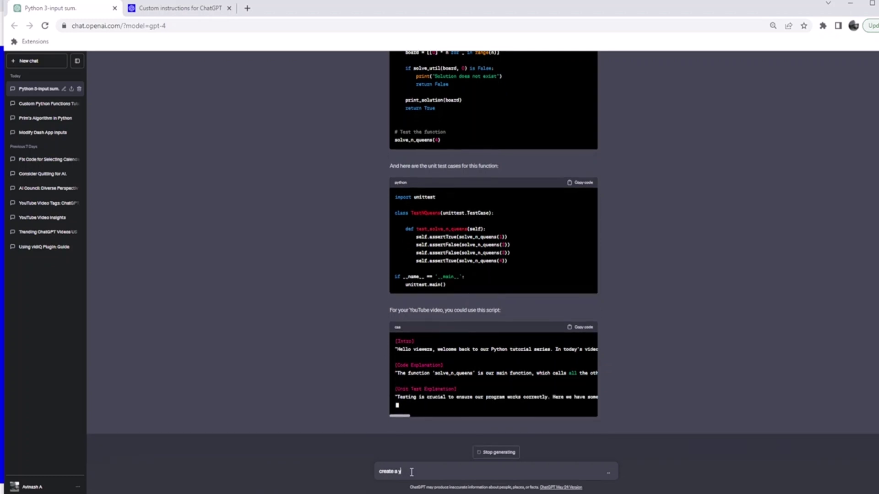
pyautogui.write('outube')
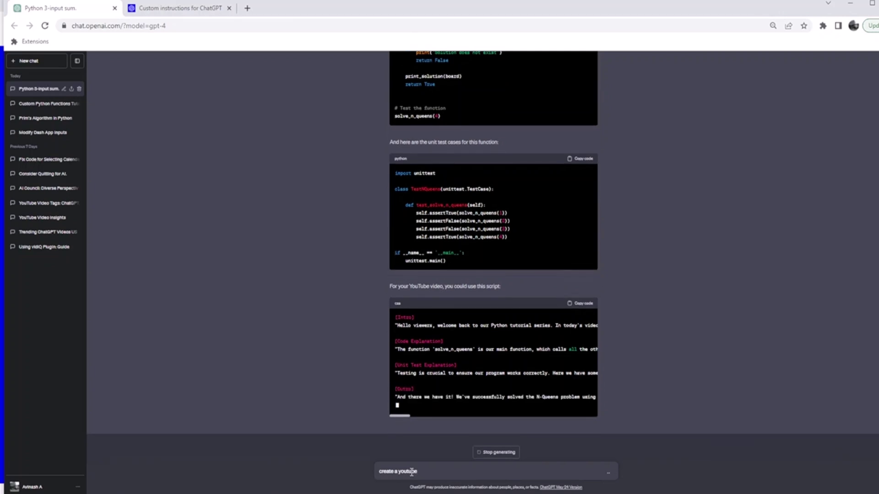
pyautogui.write(' vide')
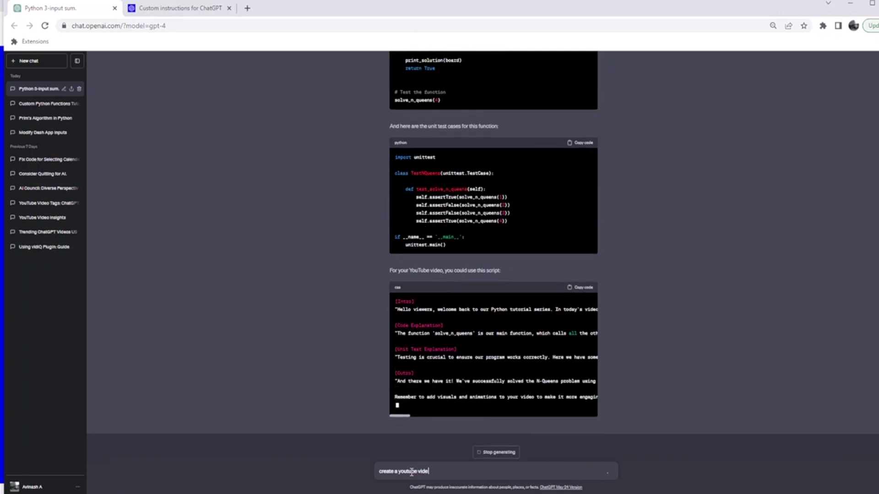
pyautogui.write(' for')
pyautogui.press('BackSpace')
pyautogui.press('BackSpace')
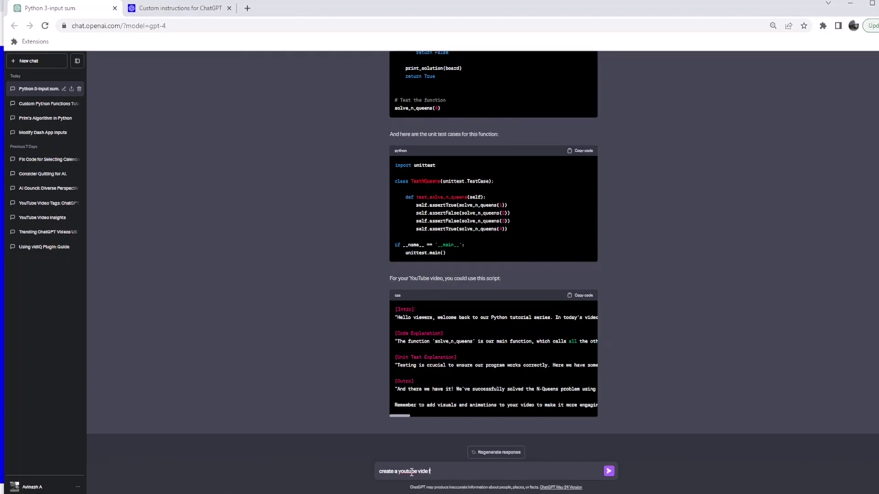
pyautogui.write('o for gen ai weekly news')
pyautogui.press('Return')
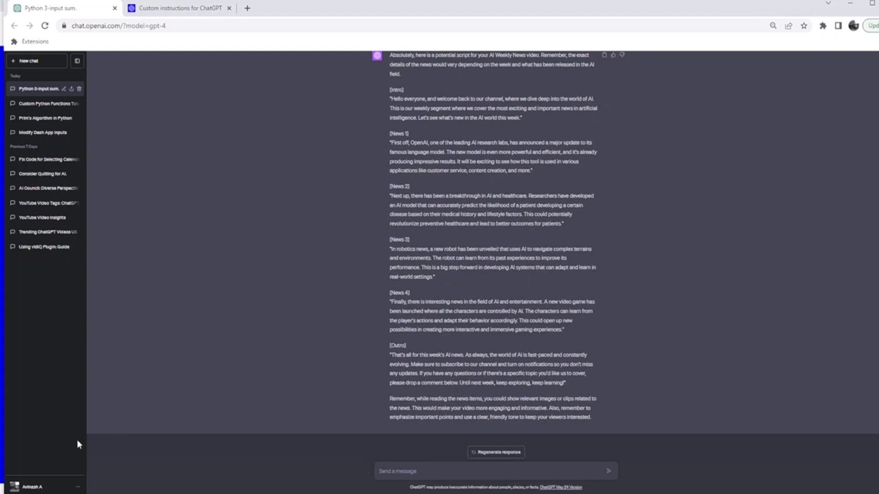
# Review the saved custom instructions twice from the account menu, cancelling each time without changes
pyautogui.click(77, 486)
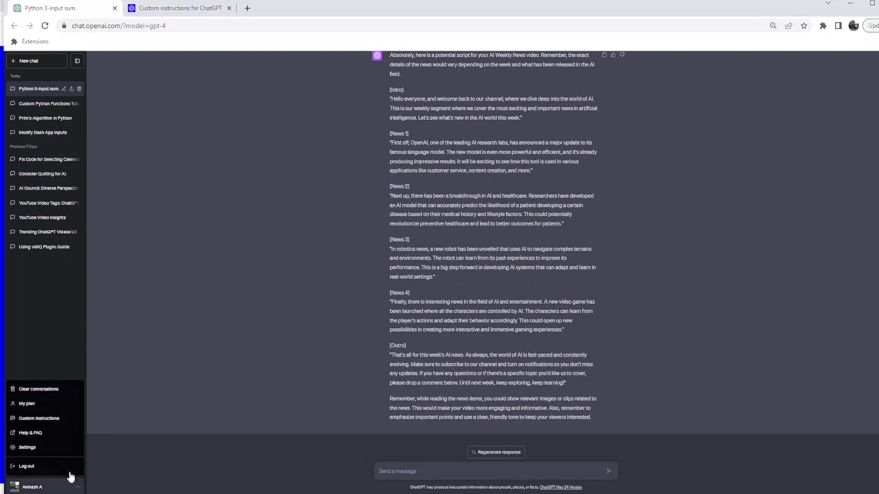
pyautogui.click(46, 419)
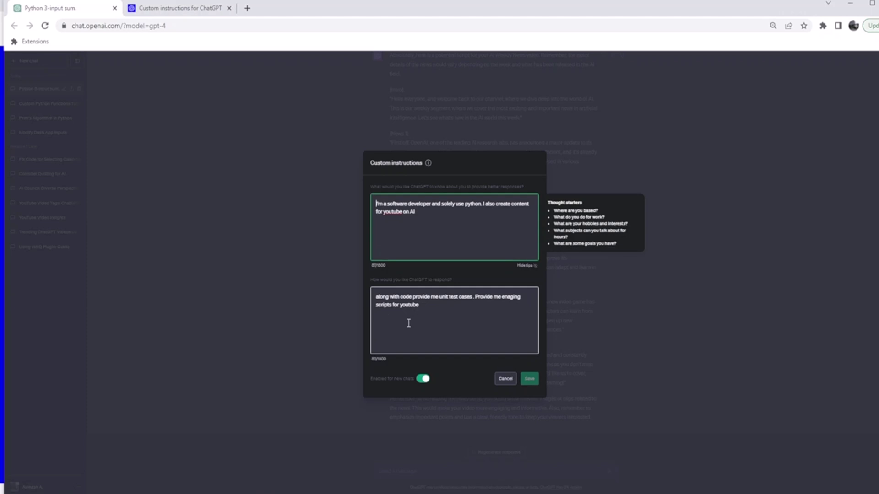
pyautogui.click(505, 379)
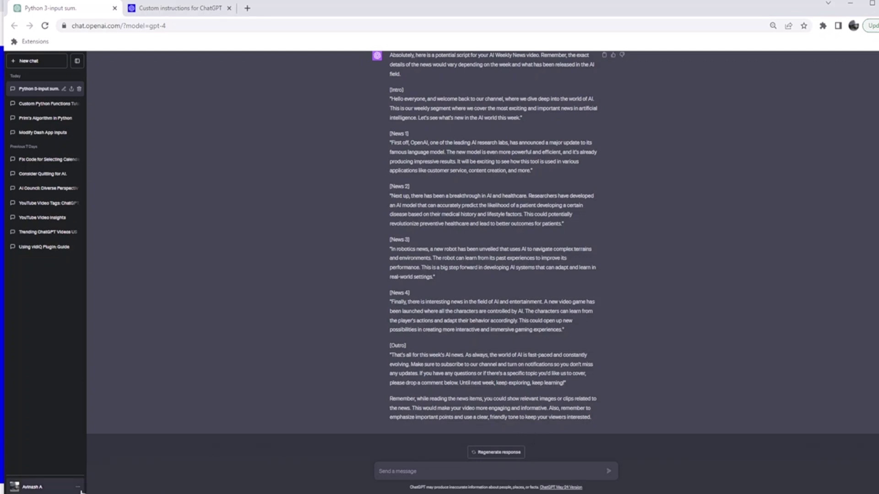
pyautogui.click(50, 487)
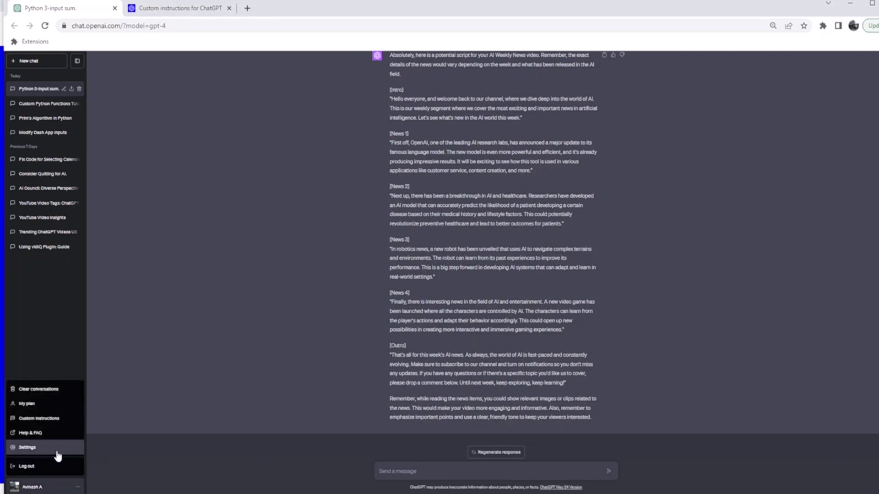
pyautogui.click(56, 419)
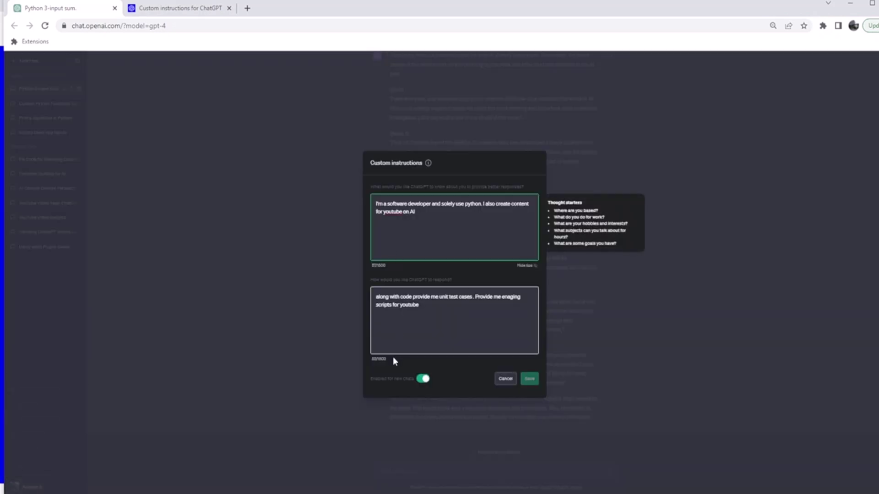
pyautogui.click(505, 378)
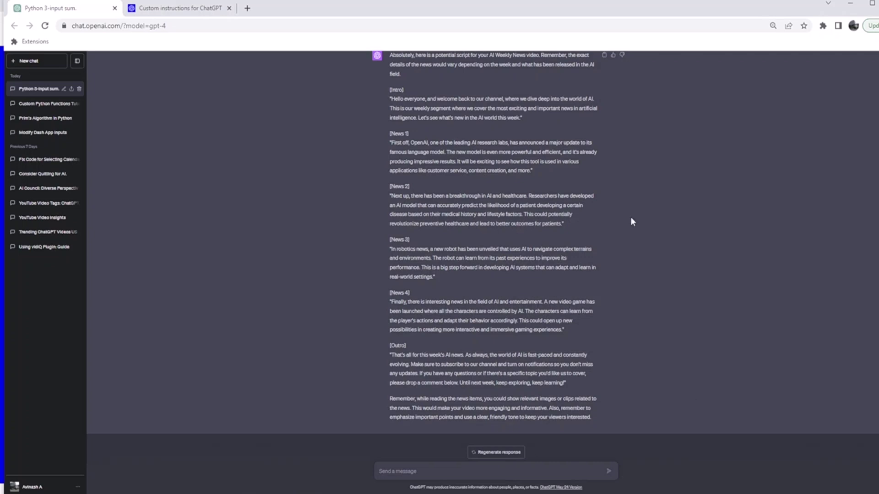
# Glance at the blog post's Grocery list example, then return to the ChatGPT conversation
pyautogui.click(179, 8)
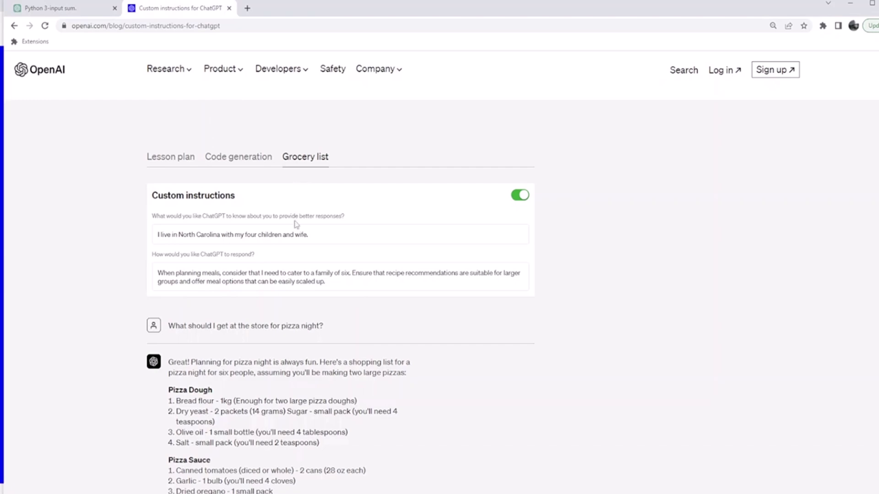
pyautogui.scroll(-8, 288, 337)
pyautogui.scroll(9, 284, 323)
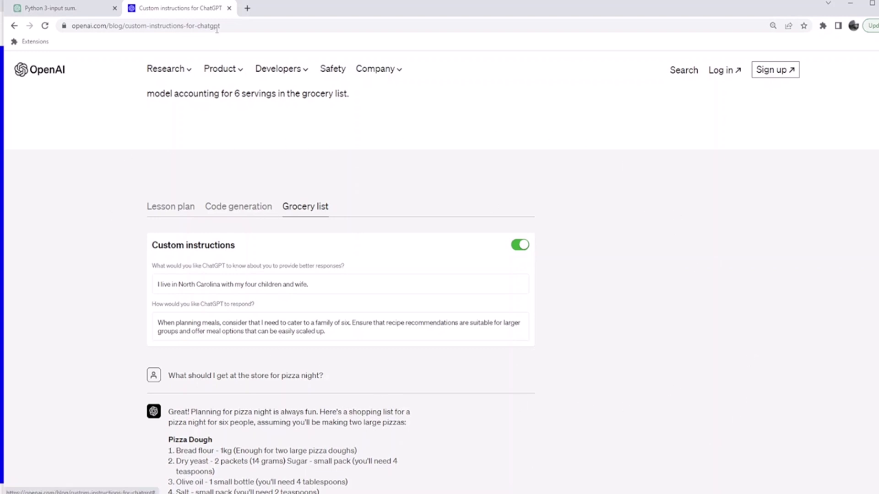
pyautogui.click(51, 8)
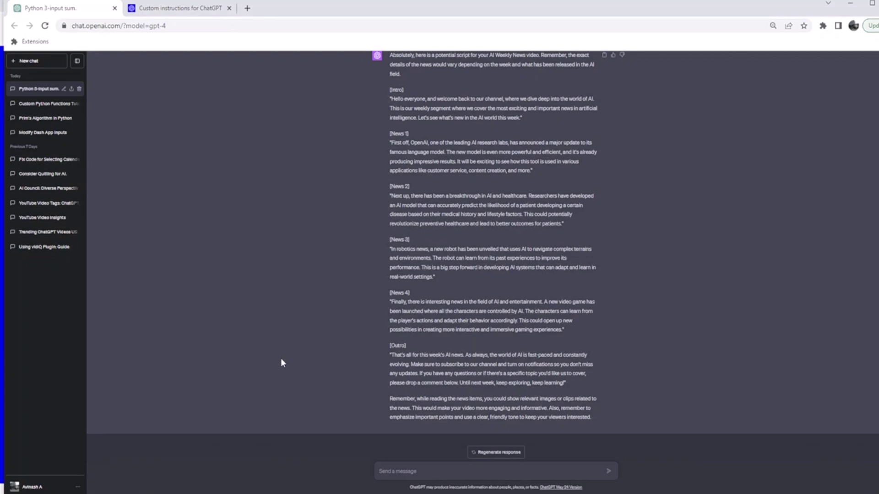